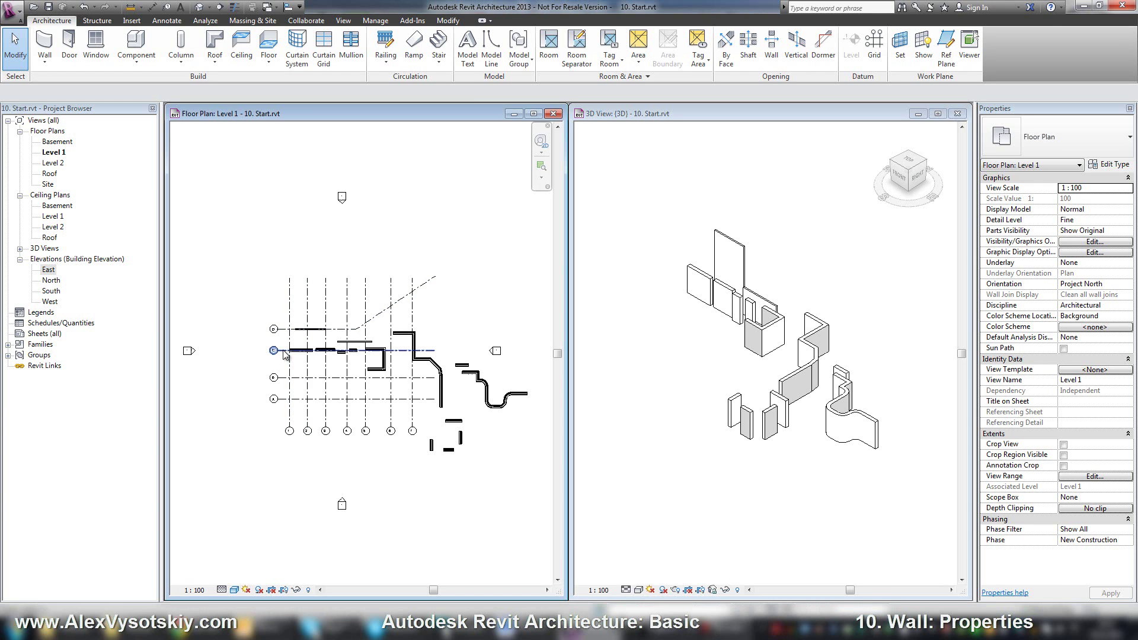
# Step: Set the base constraint of the first brick wall on grid line C, at its west end, to Basement
pyautogui.scroll(8, 284, 353)
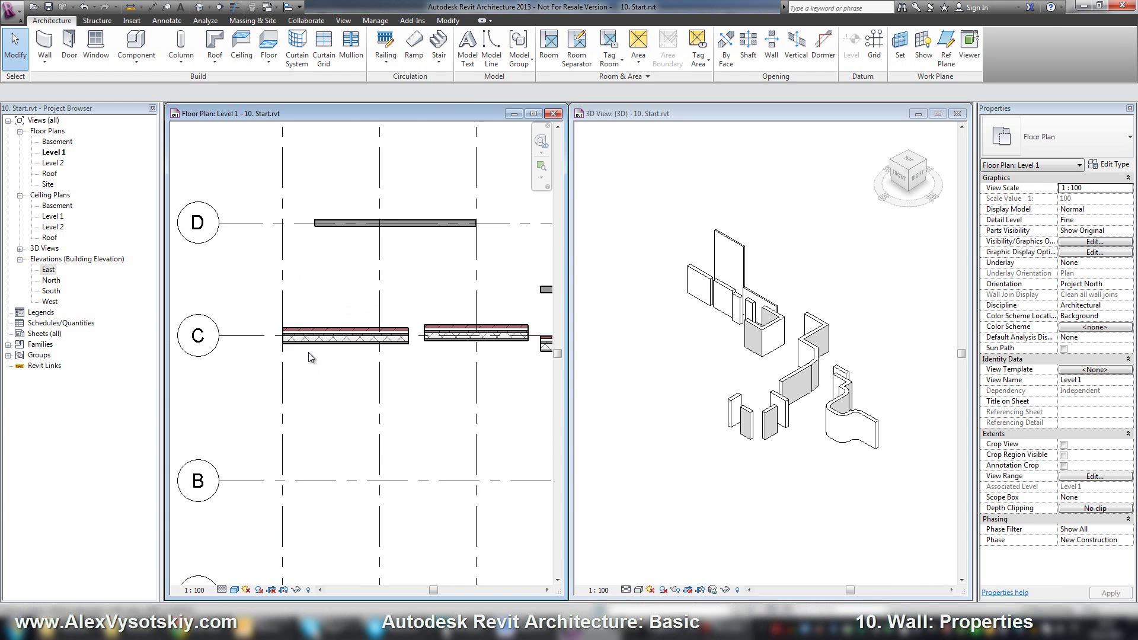
pyautogui.moveTo(336, 397); pyautogui.dragTo(282, 371, button='middle')
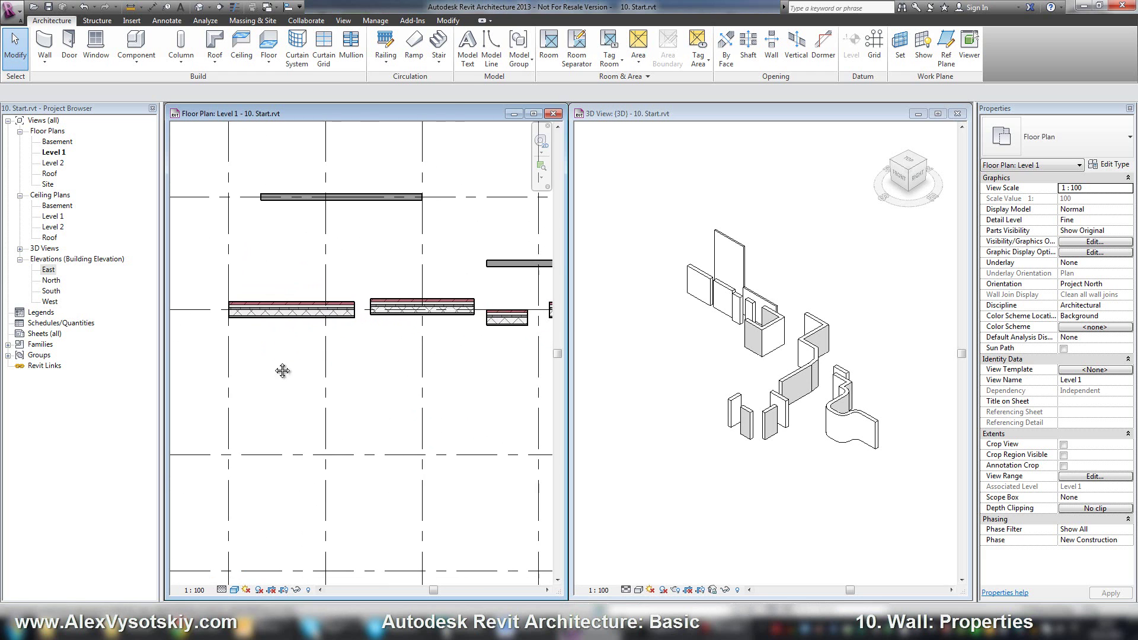
pyautogui.click(296, 311)
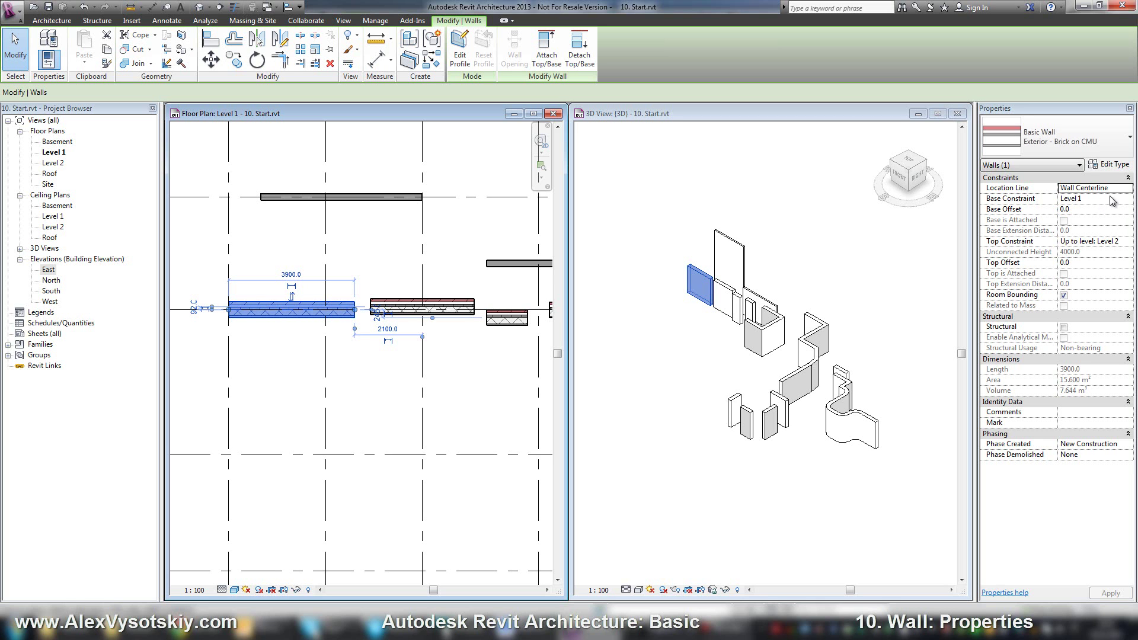
pyautogui.click(1111, 200)
pyautogui.click(1121, 200)
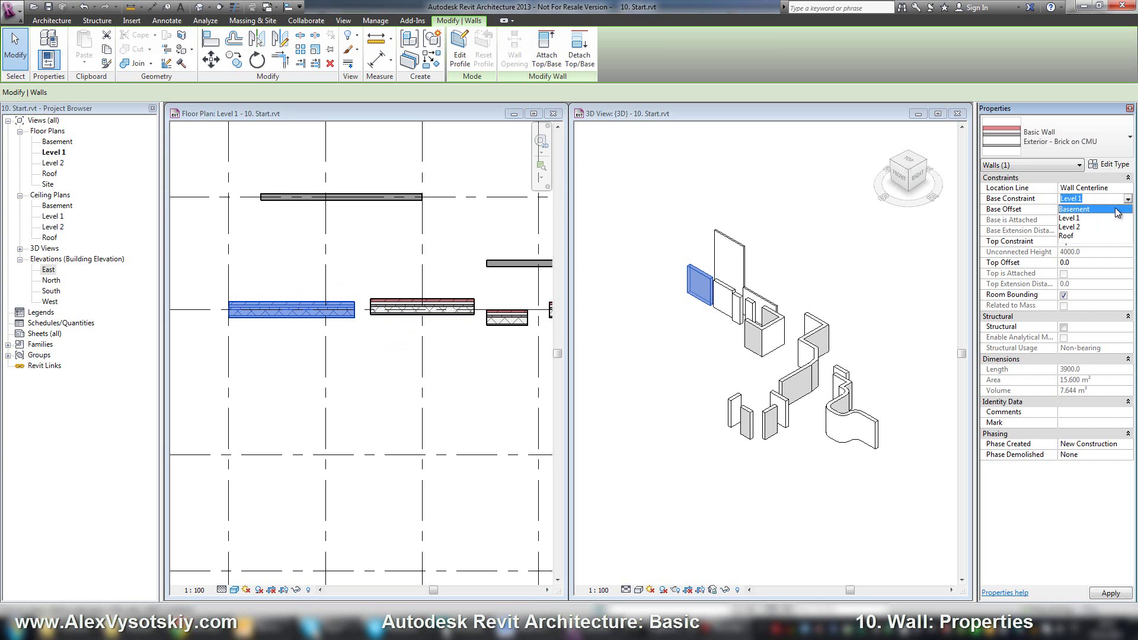
pyautogui.click(1115, 208)
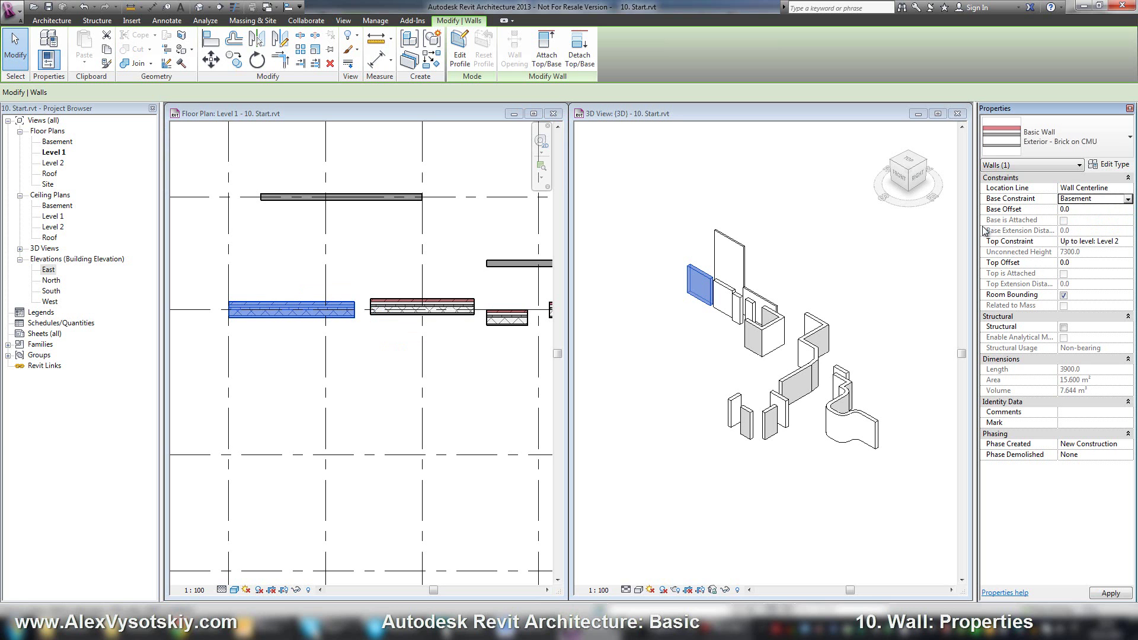
pyautogui.press('Return')
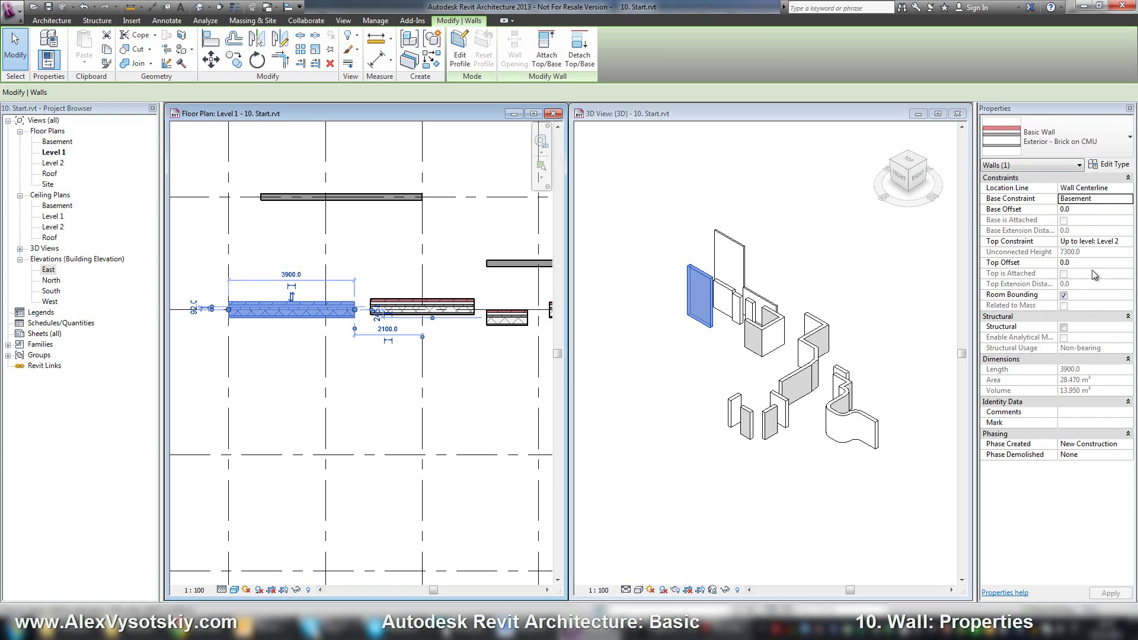
# Step: Try to set the wall's base constraint to Level 2 and Roof, and cancel the change
pyautogui.click(1124, 201)
pyautogui.click(1085, 228)
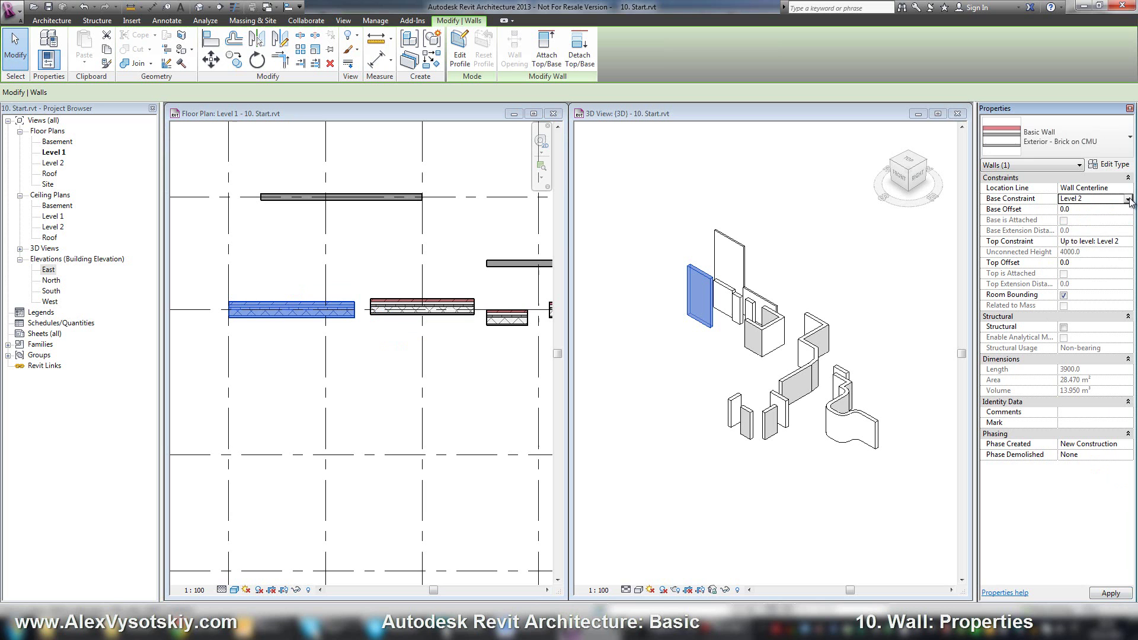
pyautogui.click(1127, 200)
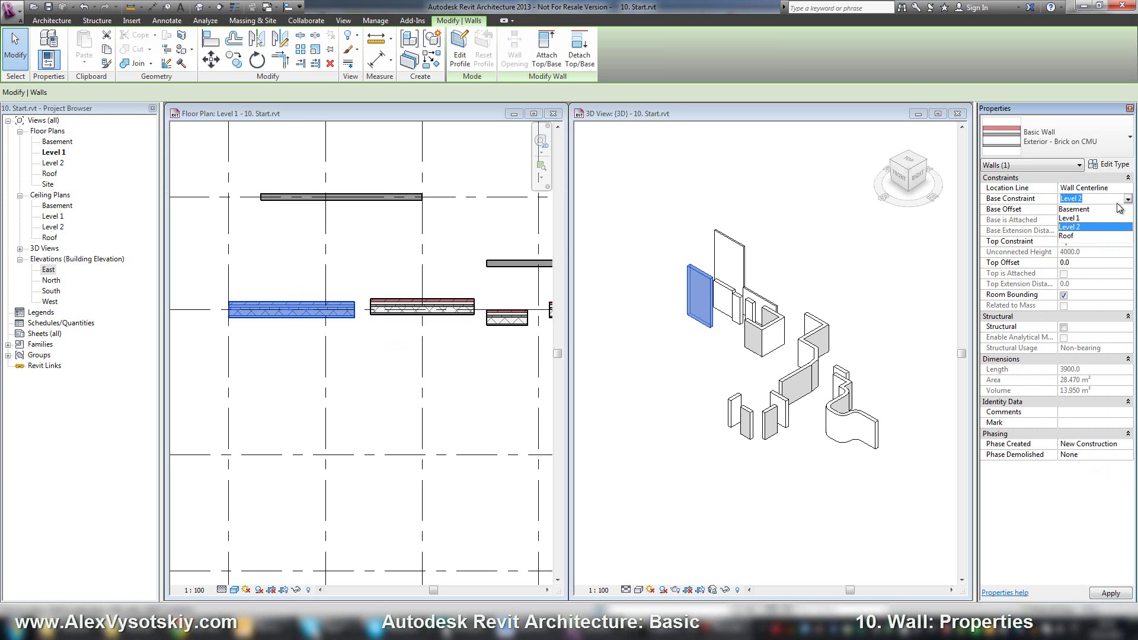
pyautogui.click(1104, 235)
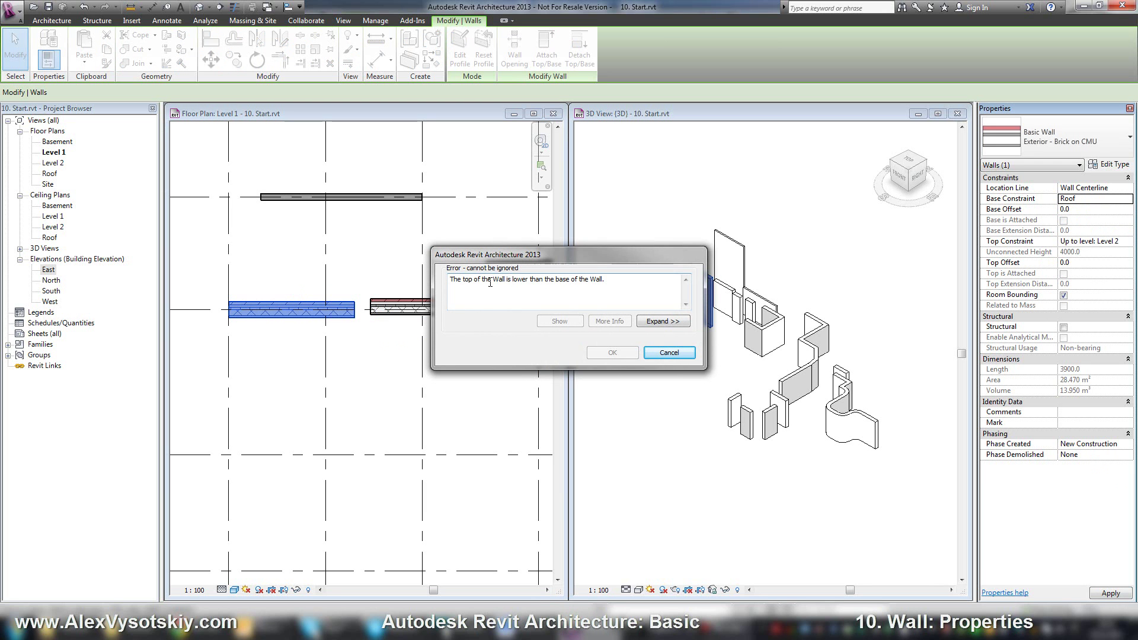
pyautogui.click(669, 354)
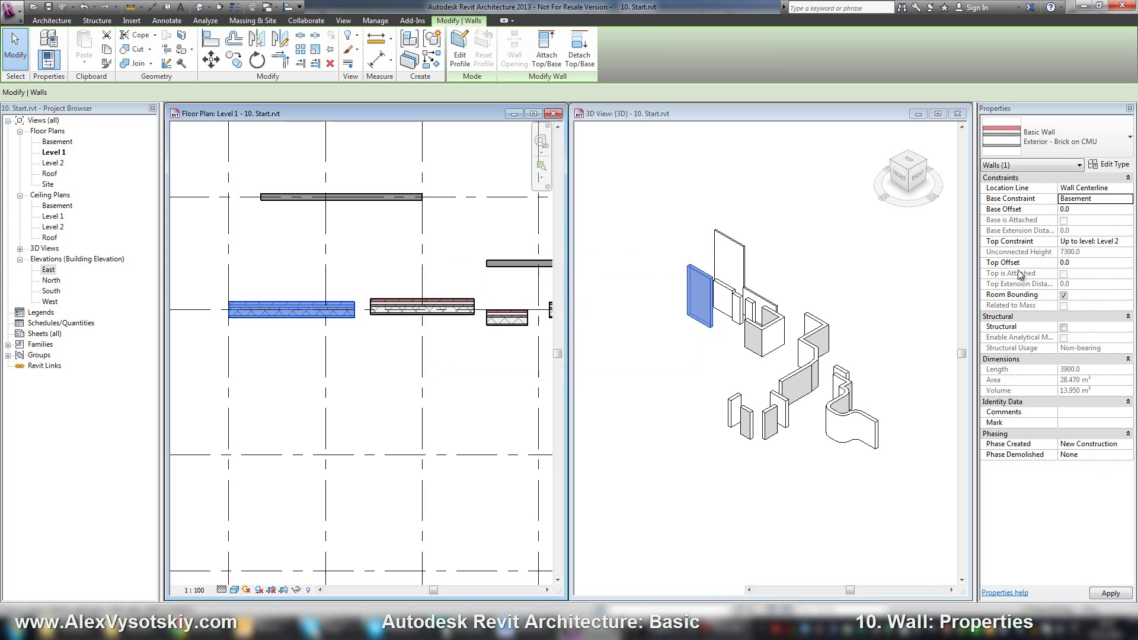
# Step: Set the wall's base constraint to Level 1 and its base offset to 250
pyautogui.click(1118, 199)
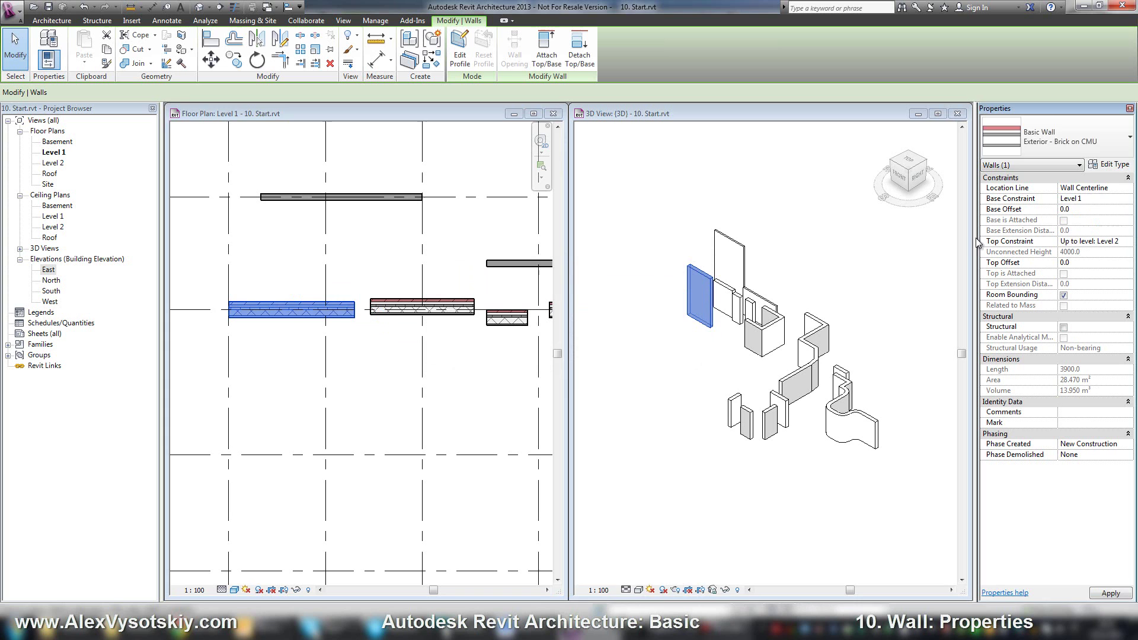
pyautogui.click(1126, 216)
pyautogui.click(1091, 210)
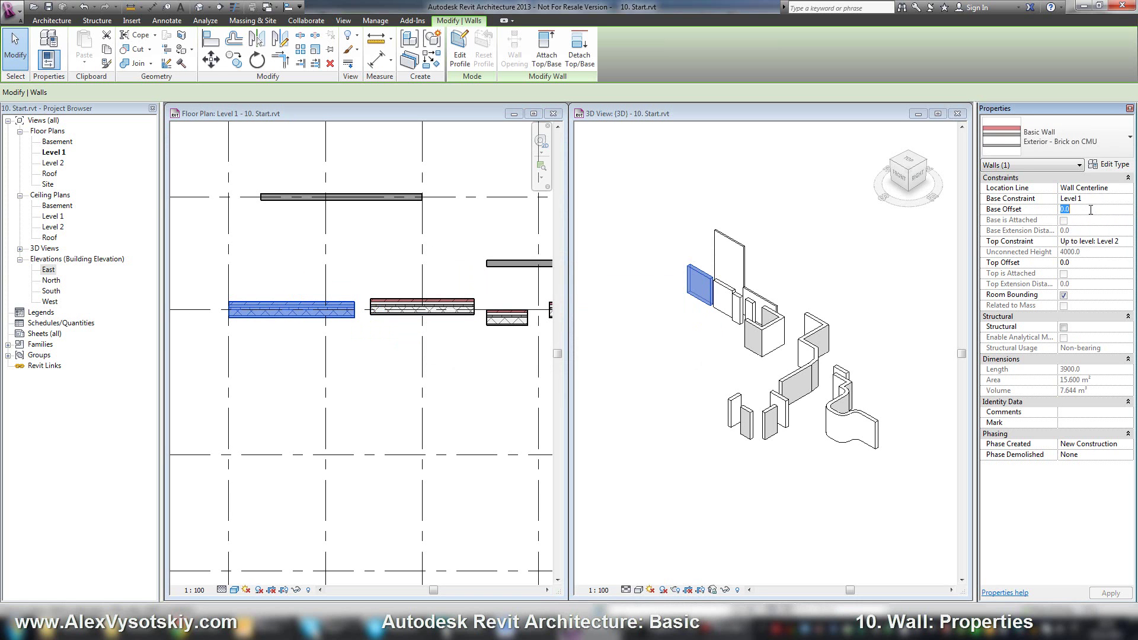
pyautogui.write('250')
pyautogui.press('Return')
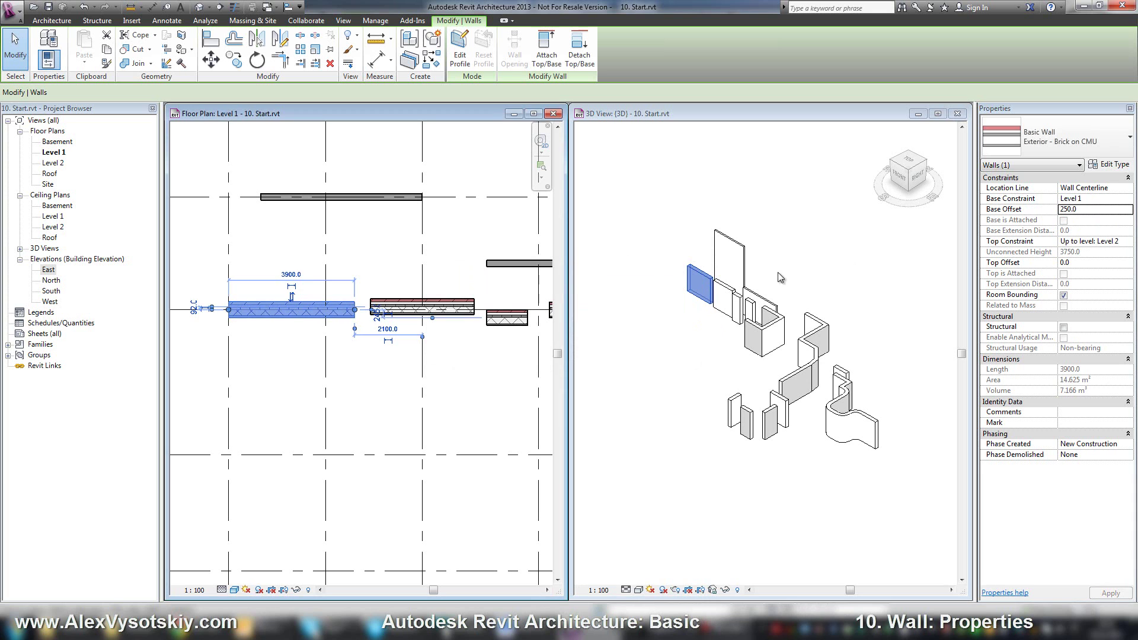
# Step: Make the wall's base offset negative, and reset it to 0
pyautogui.click(1100, 210)
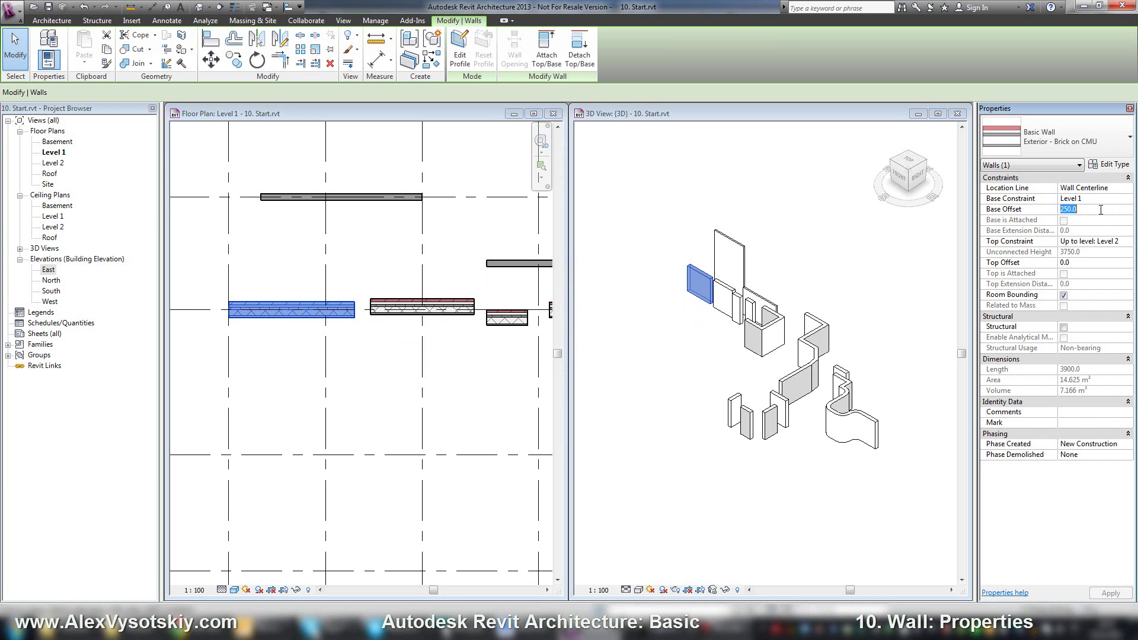
pyautogui.write('-')
pyautogui.press('Return')
pyautogui.click(1109, 210)
pyautogui.write('0')
pyautogui.press('Return')
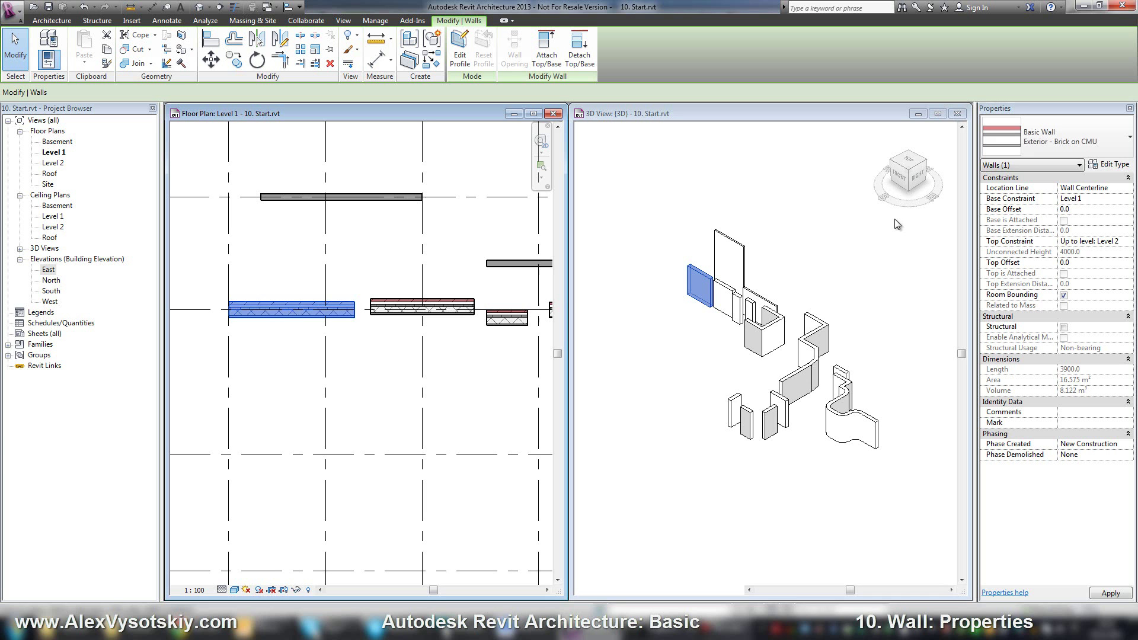
# Step: Set the wall's top constraint to Up to level: Roof with a top offset of -2500
pyautogui.click(1128, 242)
pyautogui.click(1128, 242)
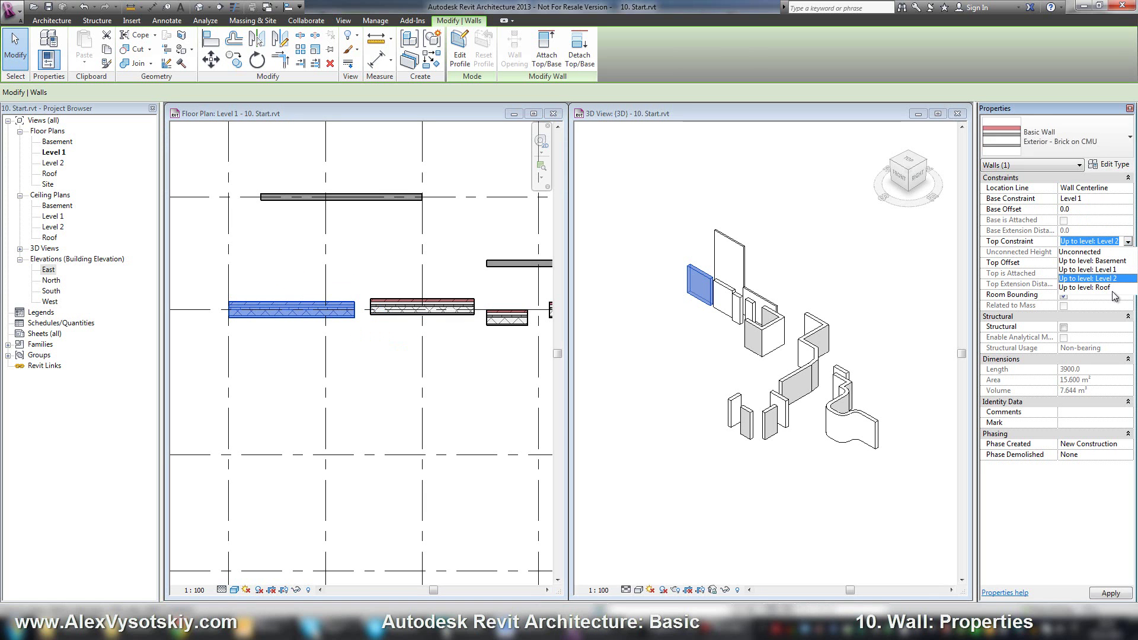
pyautogui.click(1094, 288)
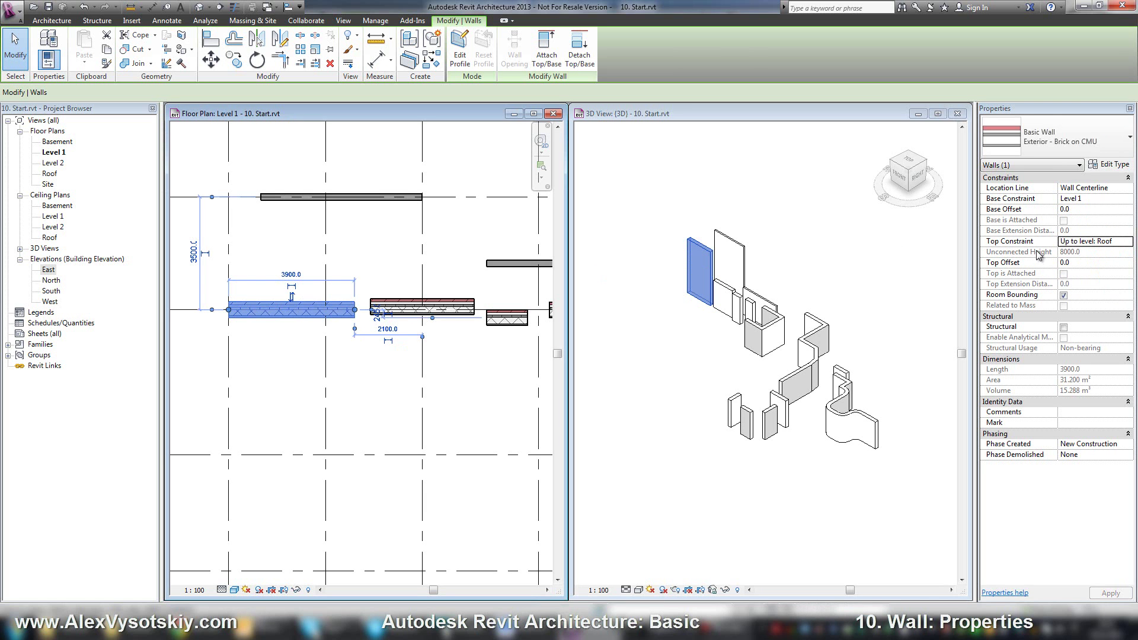
pyautogui.click(1087, 263)
pyautogui.write('-250')
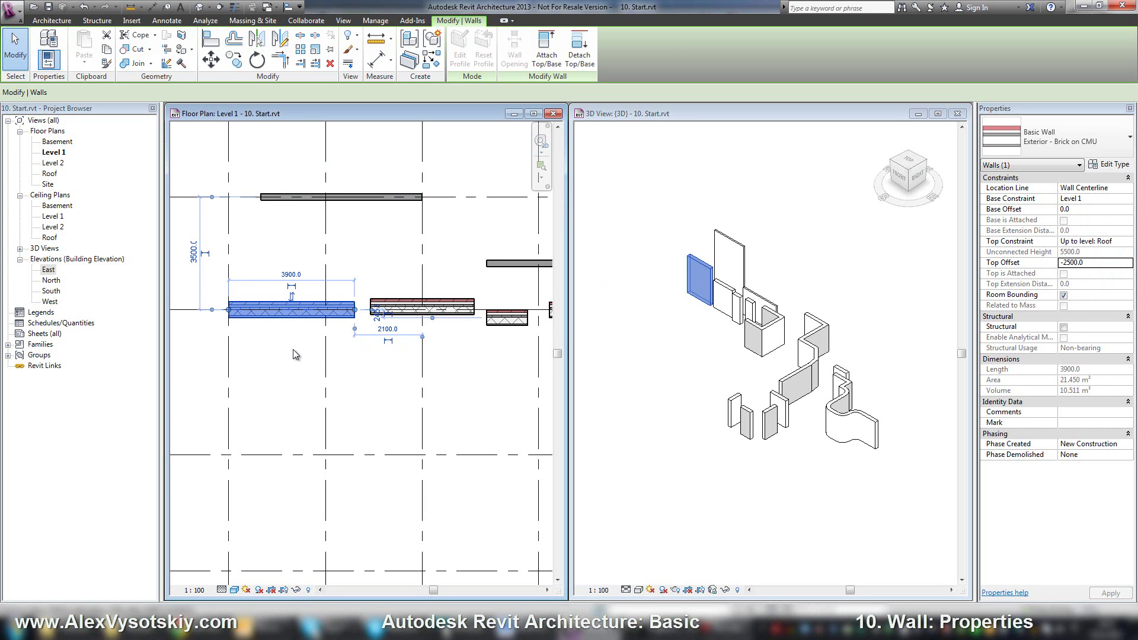
# Step: Try the wall's Structural option and switch it back off
pyautogui.moveTo(293, 350); pyautogui.dragTo(319, 347, button='middle')
pyautogui.scroll(3, 318, 346)
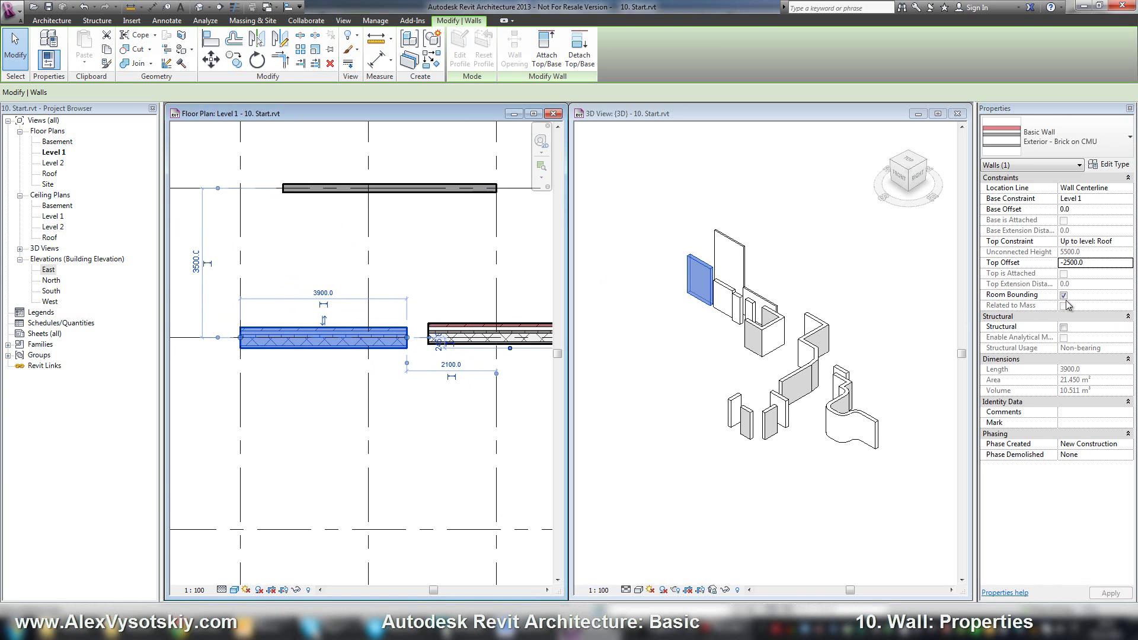
pyautogui.click(1063, 295)
pyautogui.click(1064, 327)
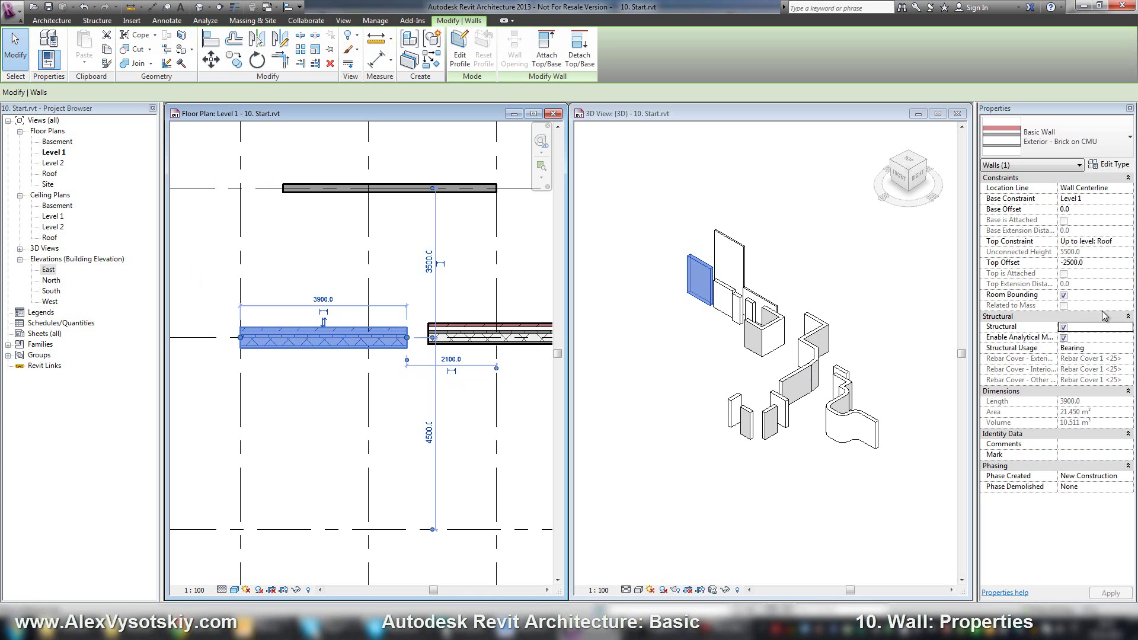
pyautogui.click(1063, 328)
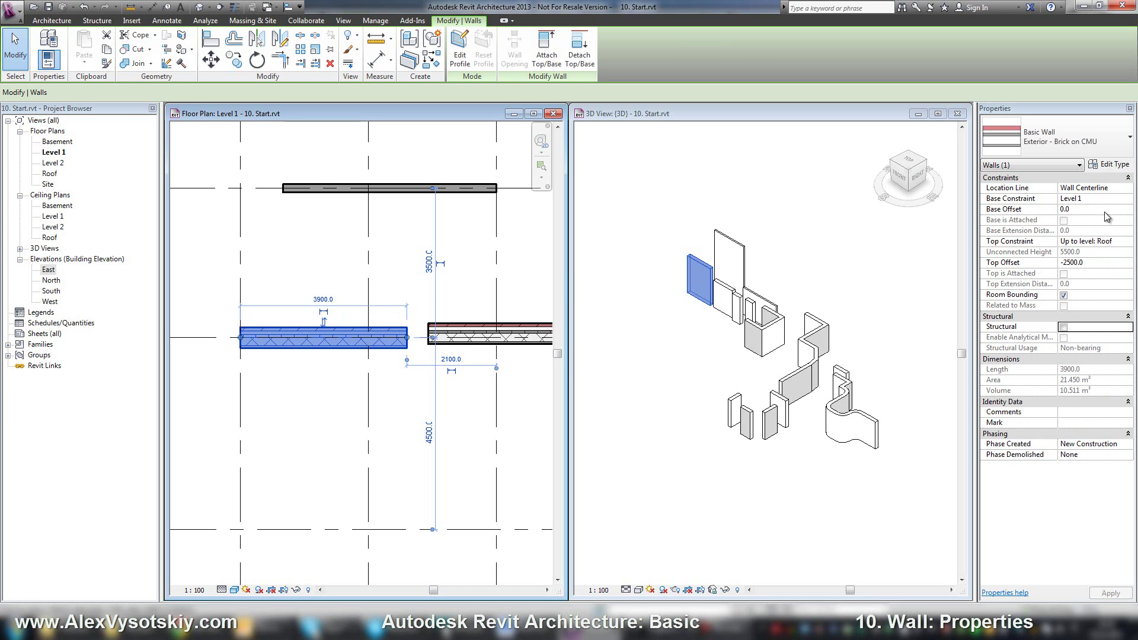
# Step: Change the wall's location line to Core Centerline and check its position relative to the grid line in plan
pyautogui.click(1128, 188)
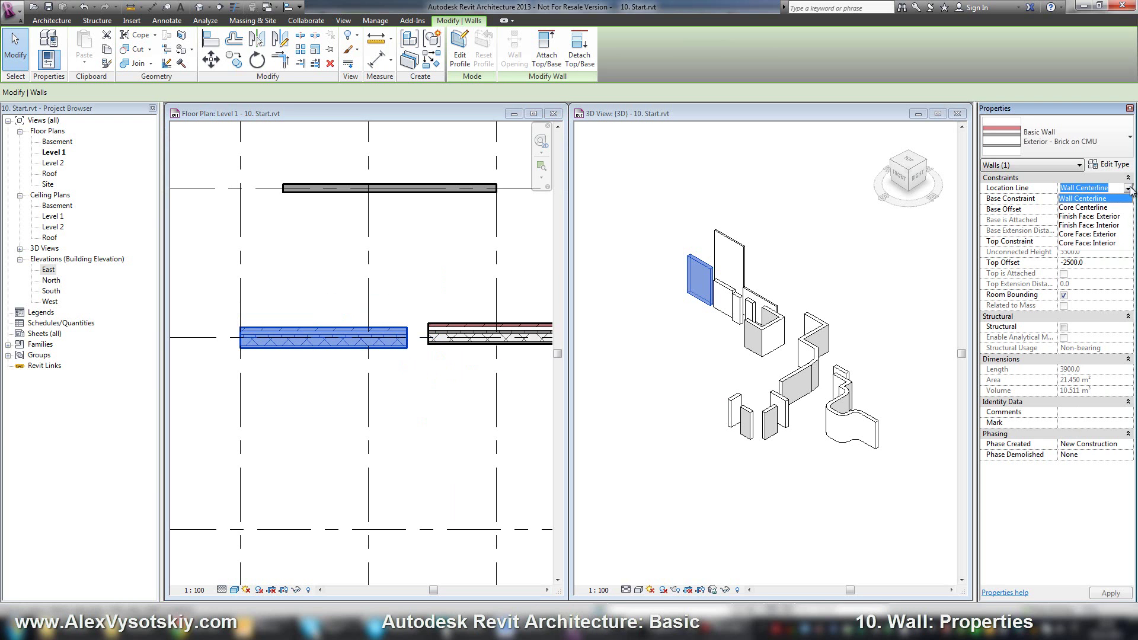
pyautogui.click(1096, 208)
pyautogui.scroll(3, 196, 323)
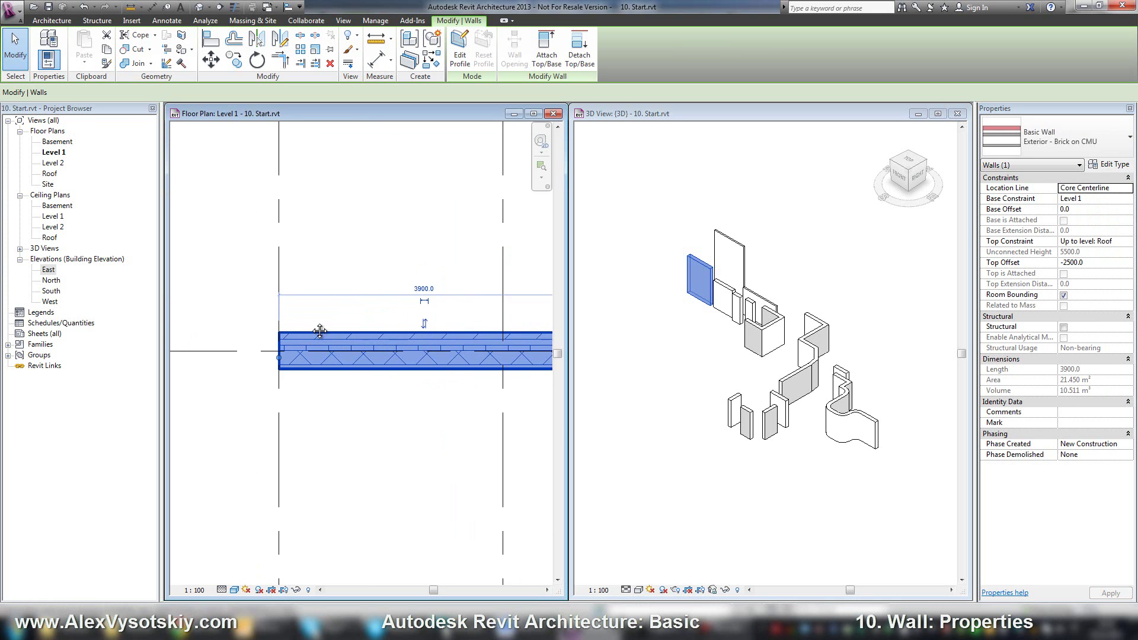
pyautogui.moveTo(214, 311); pyautogui.dragTo(242, 315, button='middle')
pyautogui.scroll(-1, 241, 315)
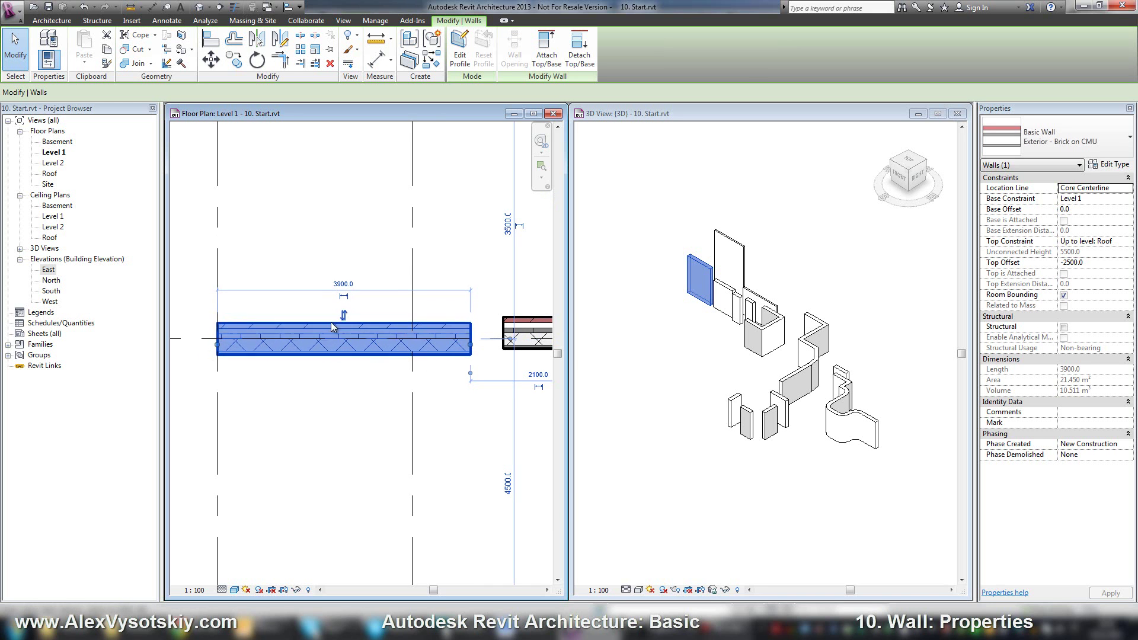
pyautogui.moveTo(249, 358); pyautogui.dragTo(263, 368, button='middle')
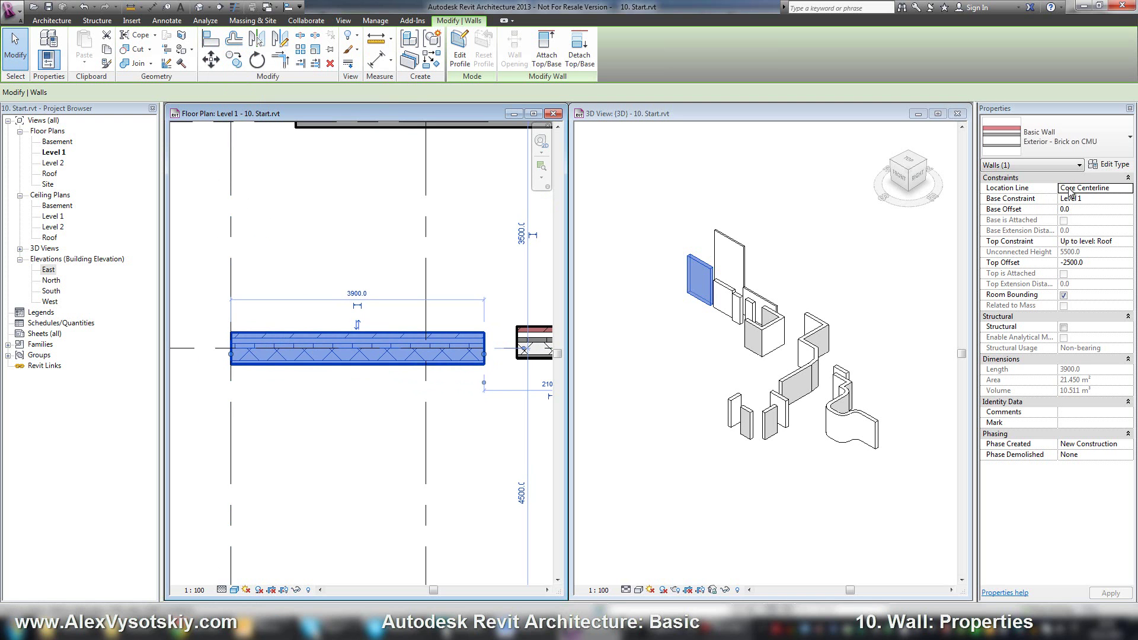
pyautogui.moveTo(315, 252); pyautogui.dragTo(326, 289, button='middle')
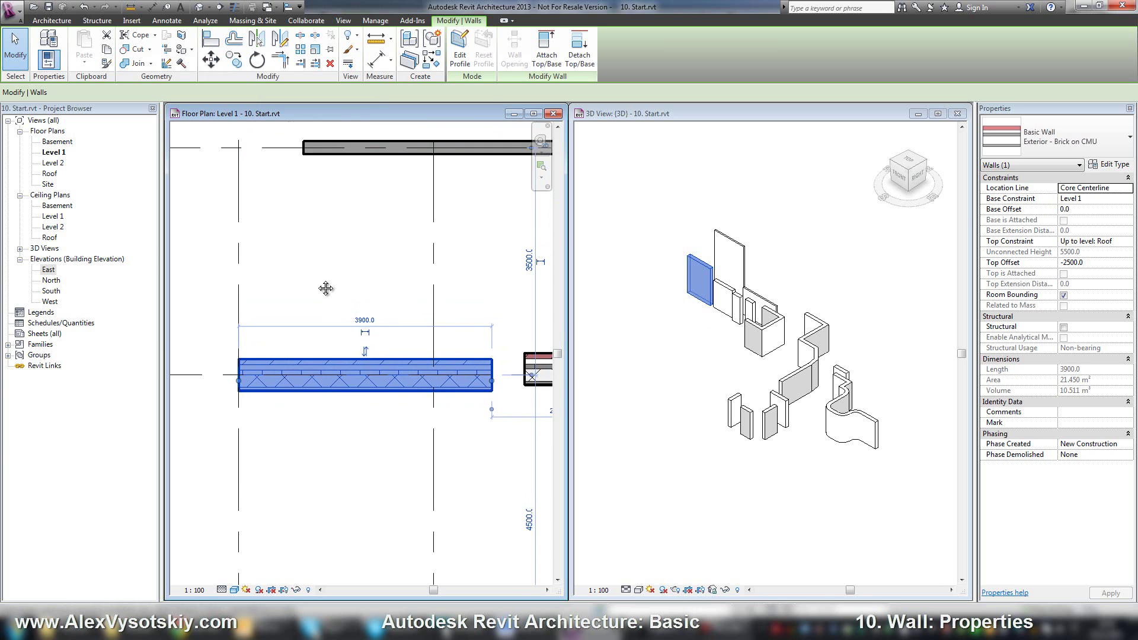
pyautogui.scroll(-3, 282, 283)
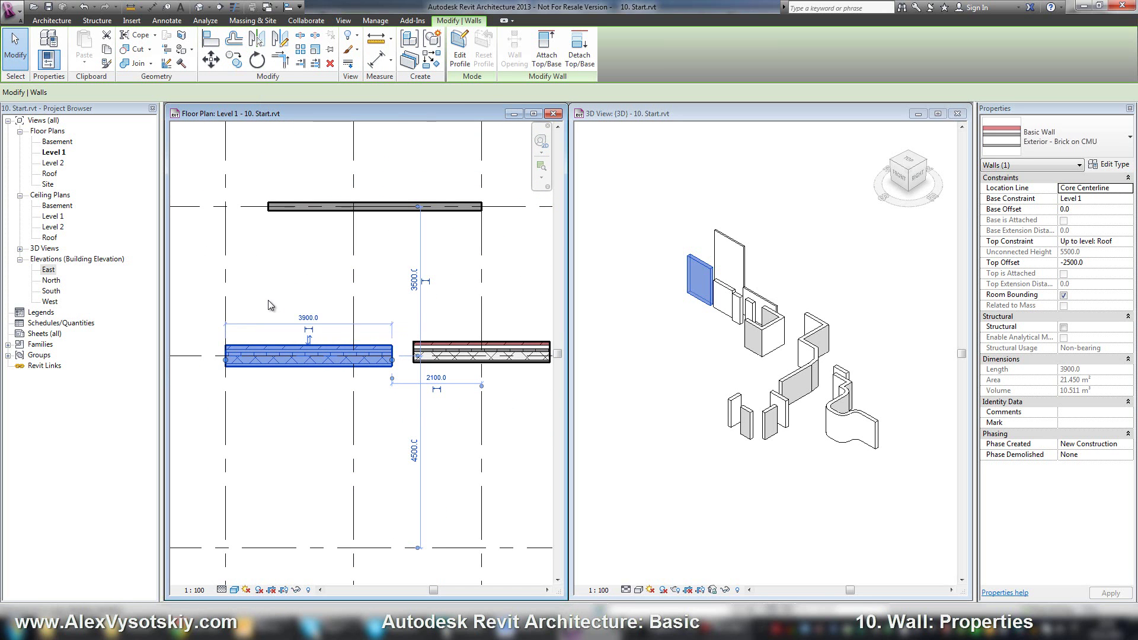
pyautogui.press('w')
pyautogui.press('a')
pyautogui.moveTo(353, 309); pyautogui.dragTo(297, 297, button='middle')
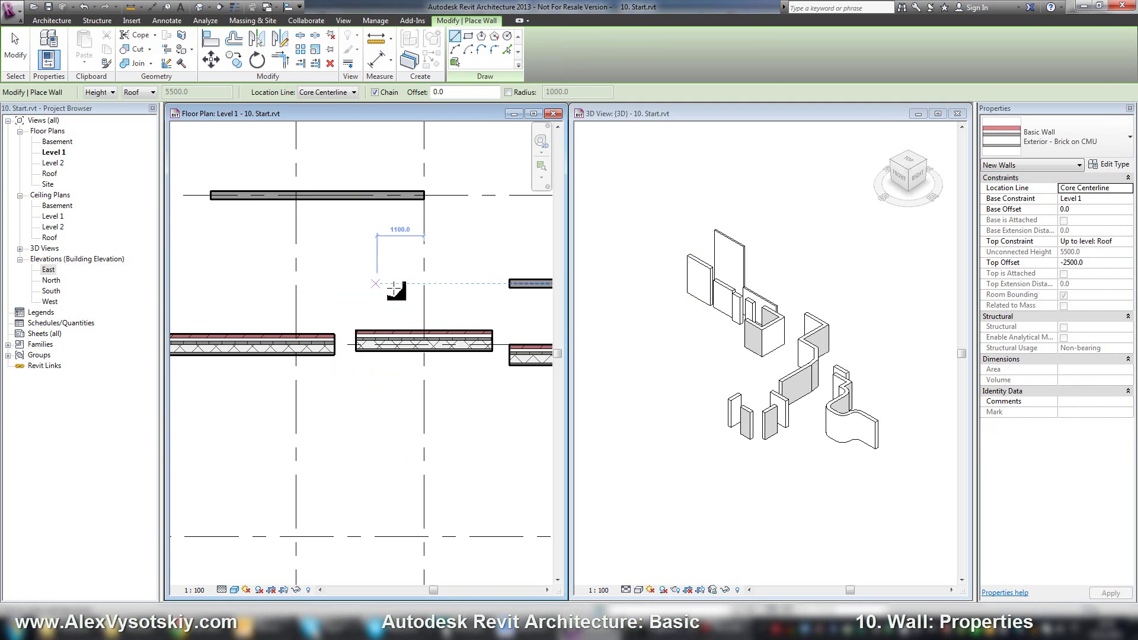
pyautogui.scroll(-3, 394, 288)
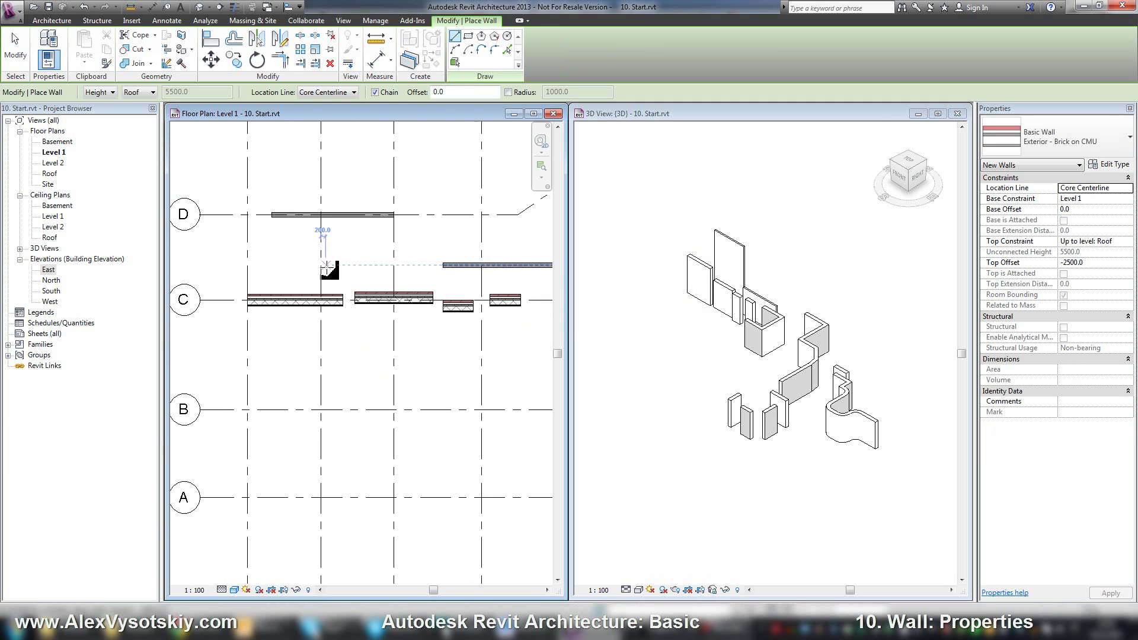
pyautogui.moveTo(329, 248); pyautogui.dragTo(298, 325, button='middle')
pyautogui.press('Escape')
# Step: Change the type of the westernmost wall on grid line C to Generic - 300mm
pyautogui.scroll(-1, 322, 294)
pyautogui.click(291, 341)
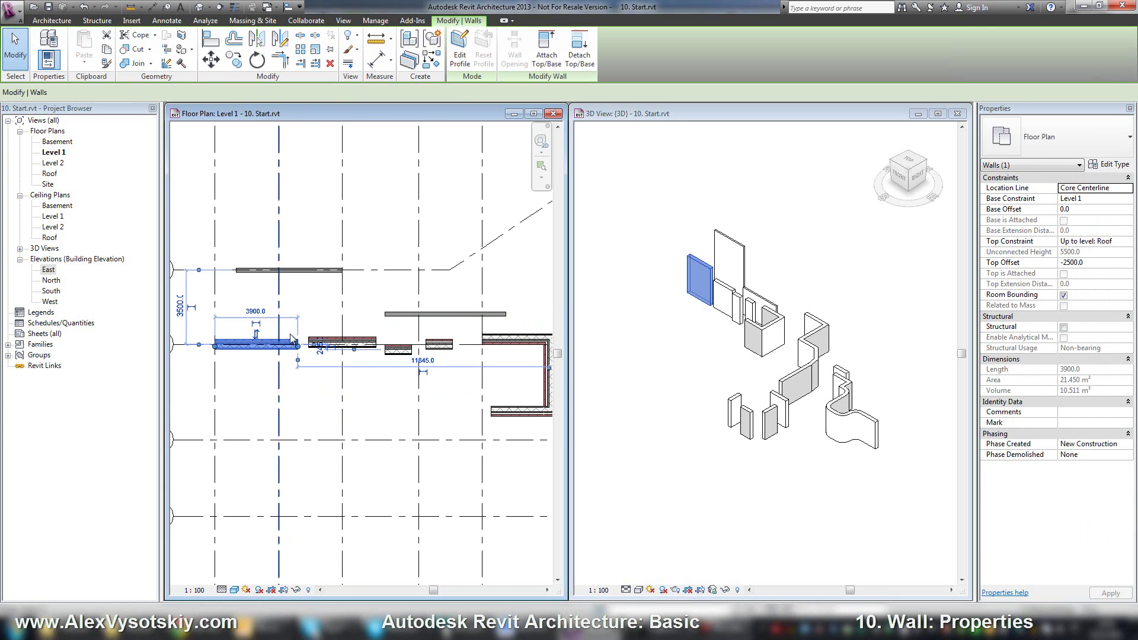
pyautogui.click(1045, 145)
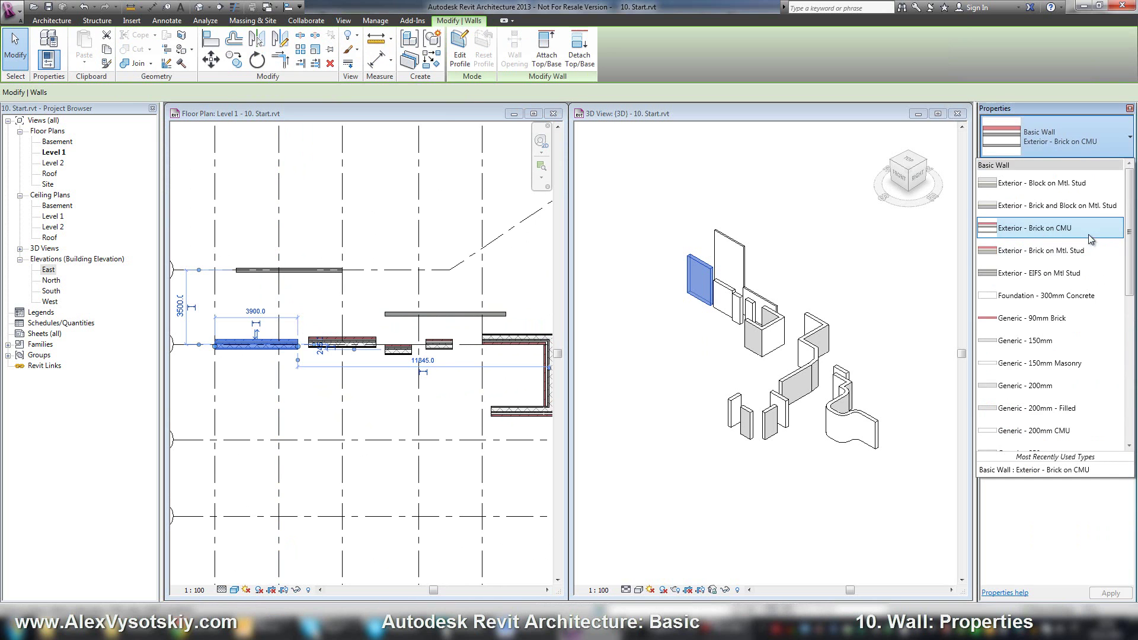
pyautogui.moveTo(1131, 229); pyautogui.dragTo(1131, 290)
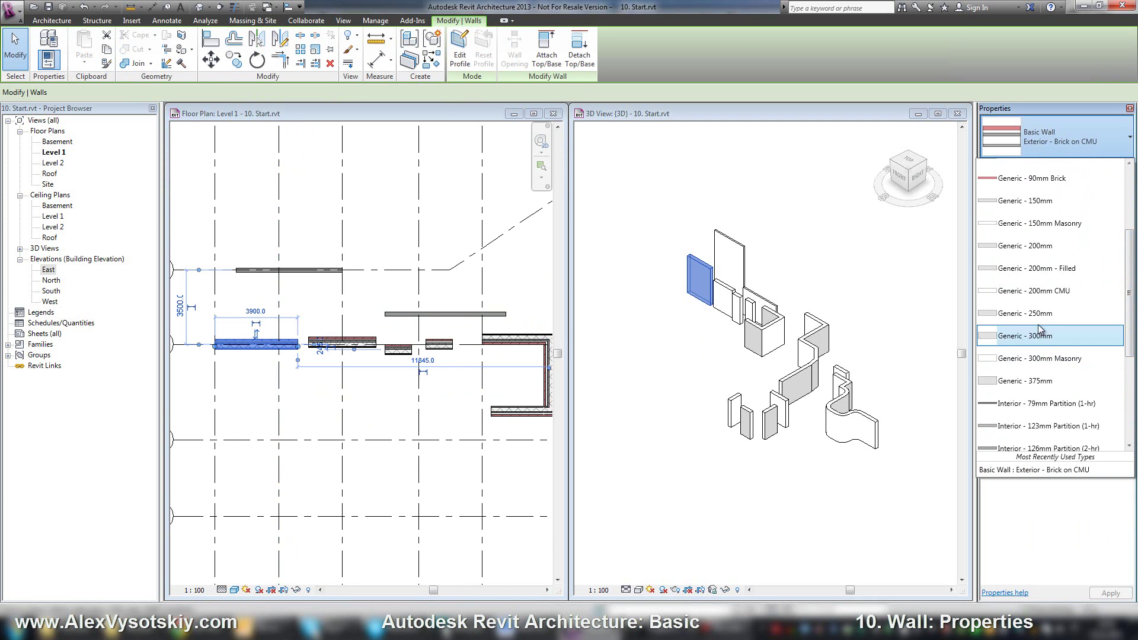
pyautogui.click(1040, 335)
pyautogui.click(244, 369)
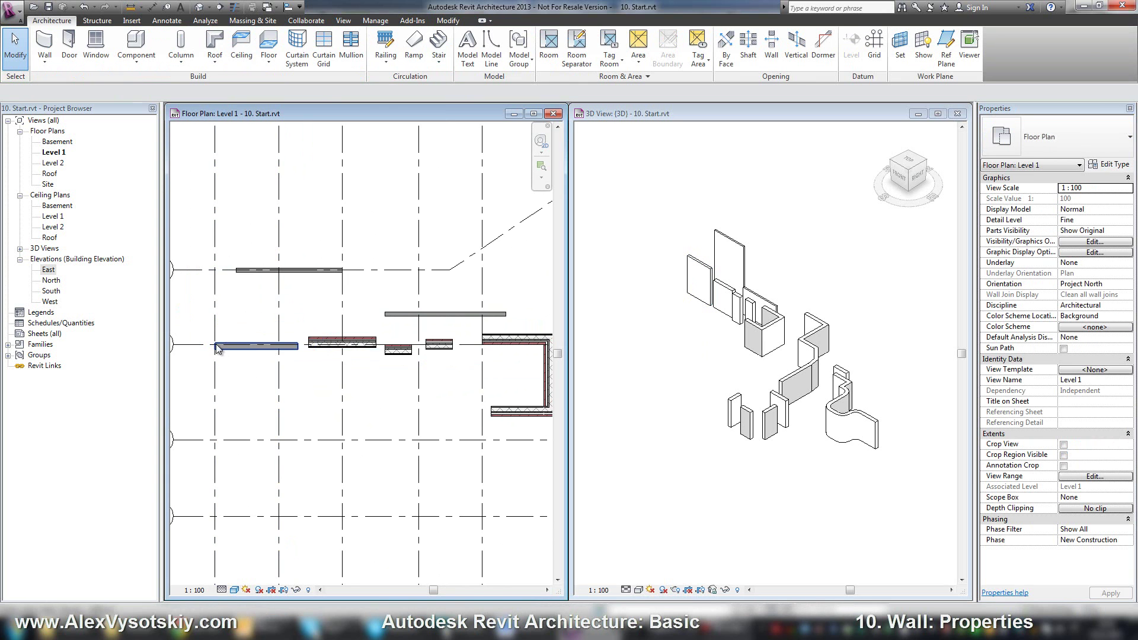
# Step: Draw two chained Generic - 250mm walls below the westernmost wall: one horizontal, then one about 1700 mm long running down from its east end
pyautogui.scroll(3, 215, 351)
pyautogui.click(240, 363)
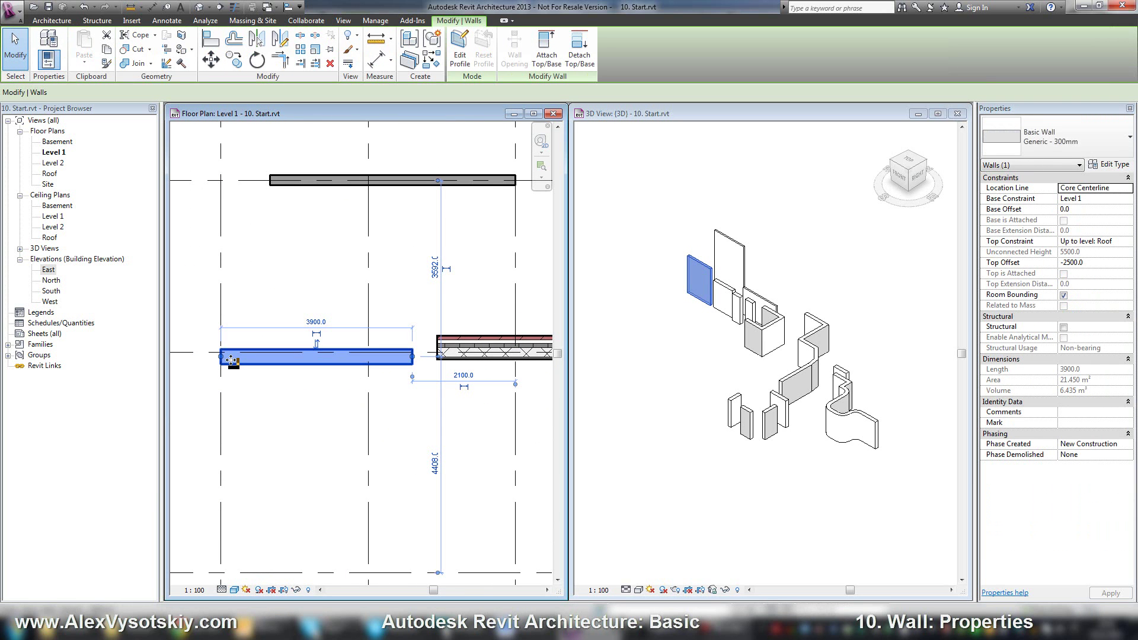
pyautogui.press('w')
pyautogui.press('a')
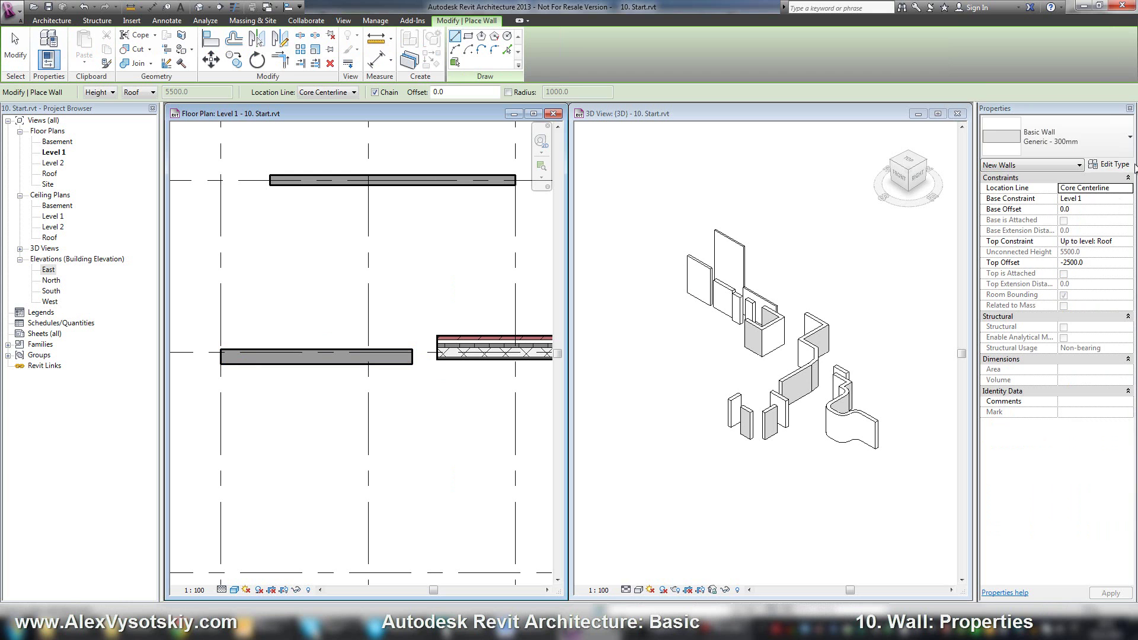
pyautogui.click(1079, 144)
pyautogui.scroll(1, 1090, 329)
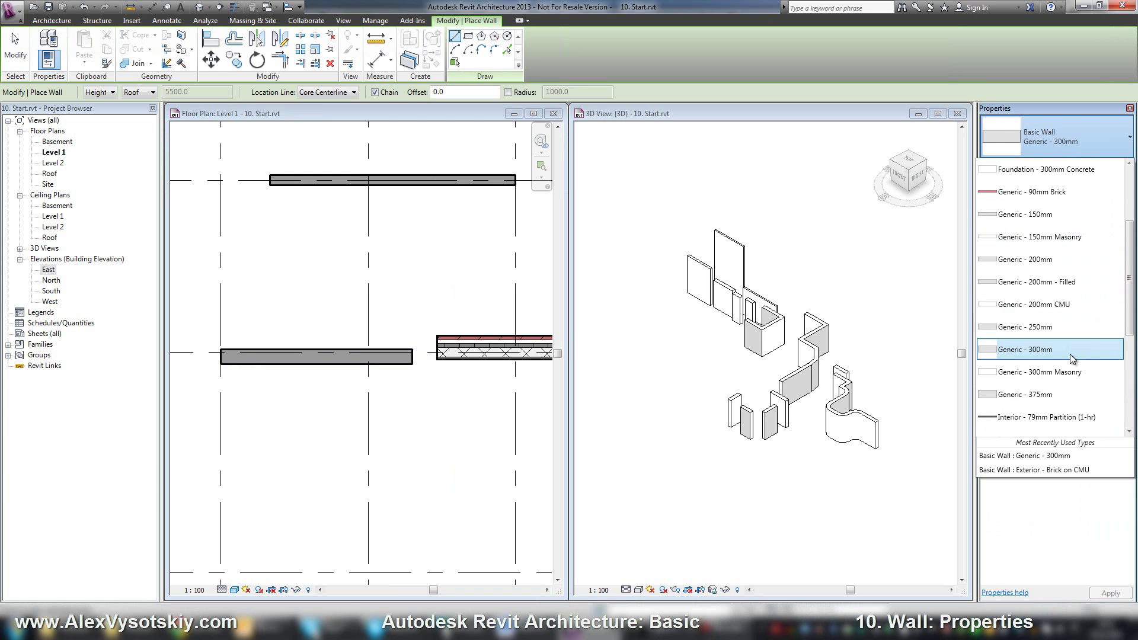
pyautogui.scroll(-2, 1069, 354)
pyautogui.click(1048, 246)
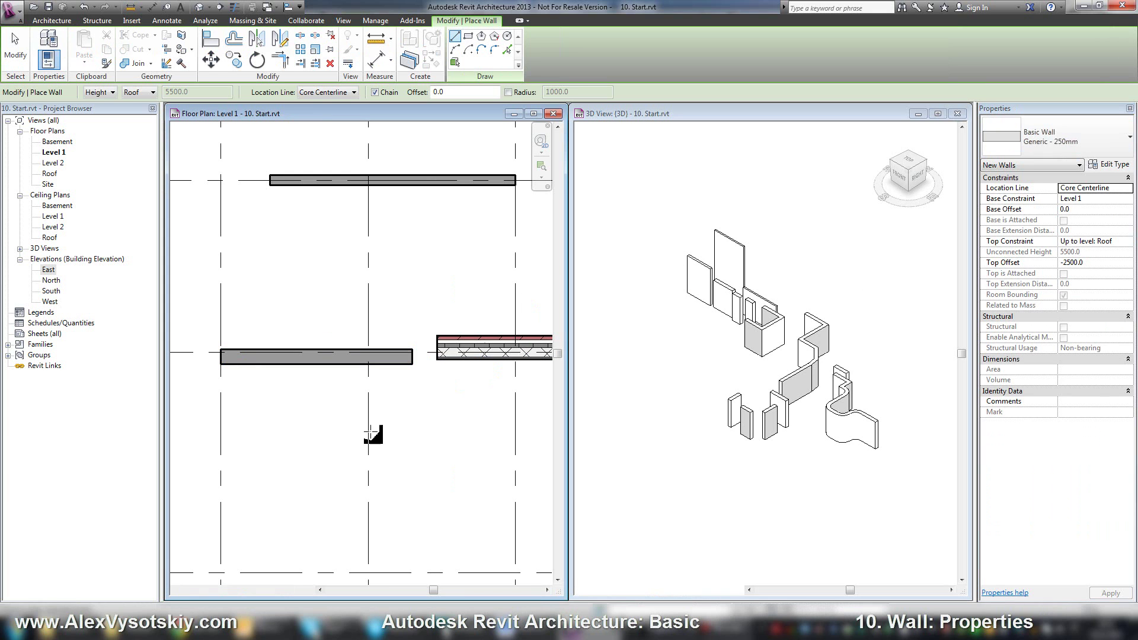
pyautogui.click(330, 446)
pyautogui.click(443, 445)
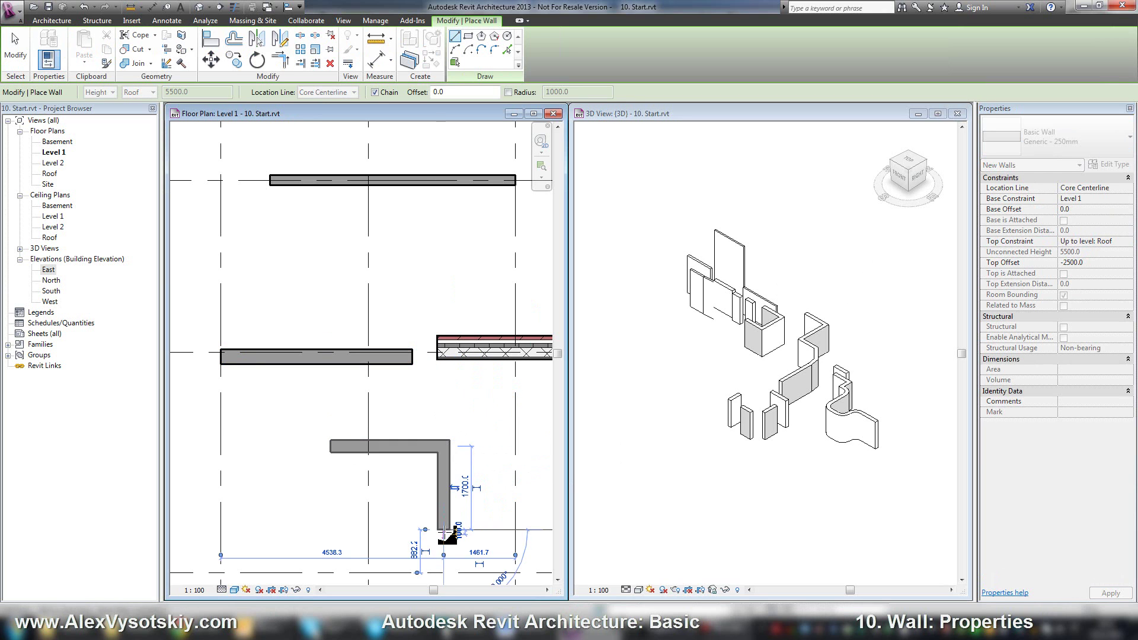
pyautogui.click(445, 529)
# Step: Switch the new wall type to Generic - 300mm and extend the chain with a wall running east and another running up, forming a U
pyautogui.click(1082, 144)
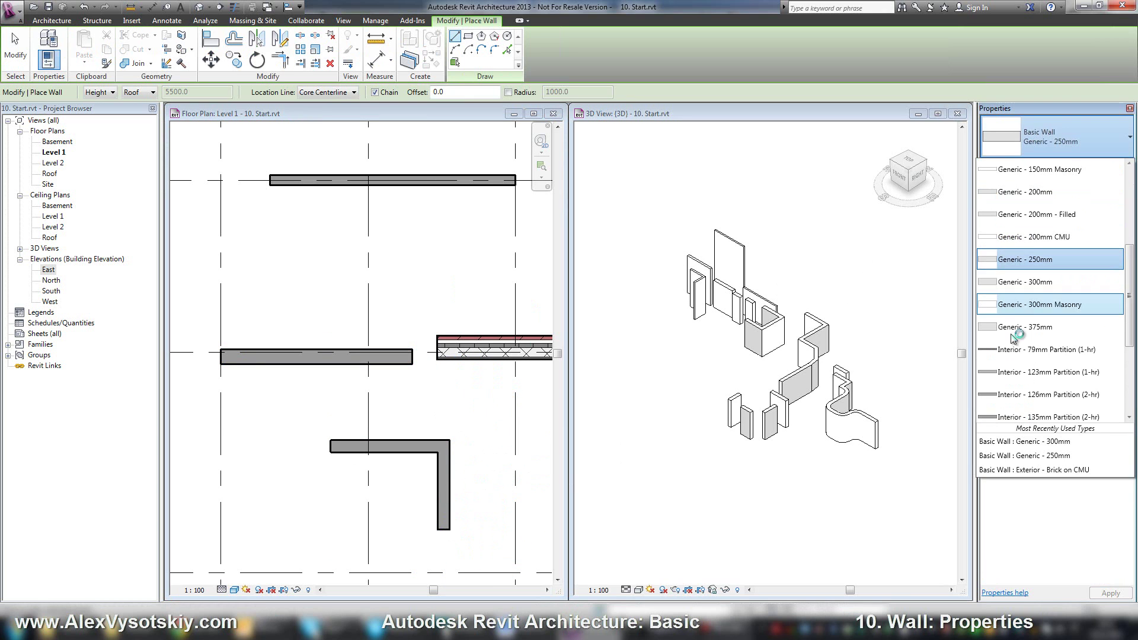
pyautogui.click(1019, 284)
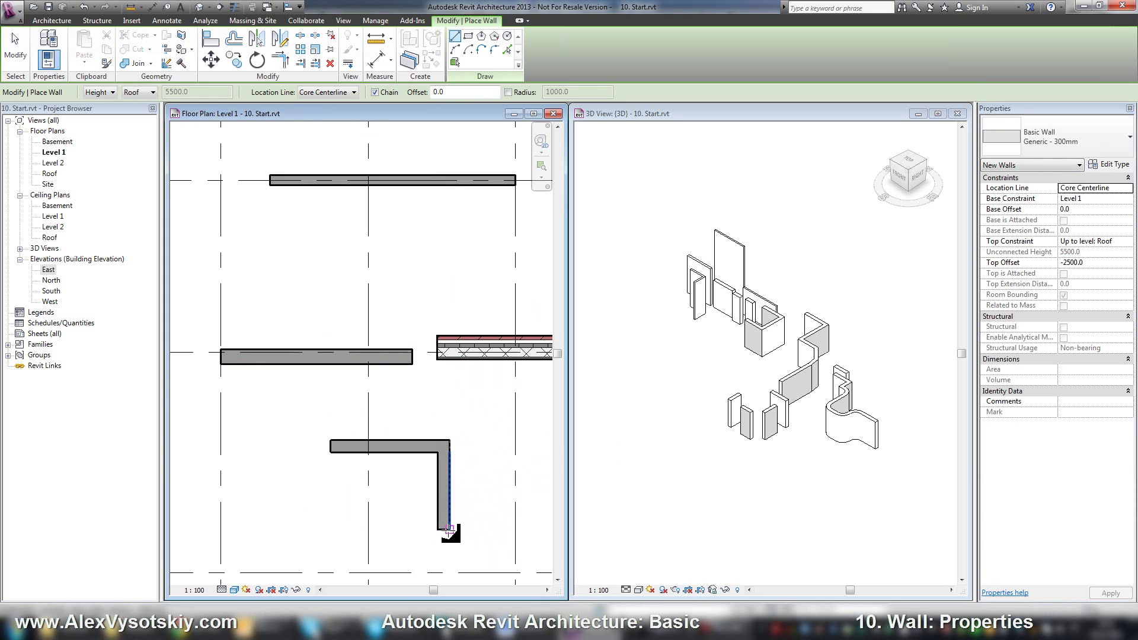
pyautogui.click(532, 529)
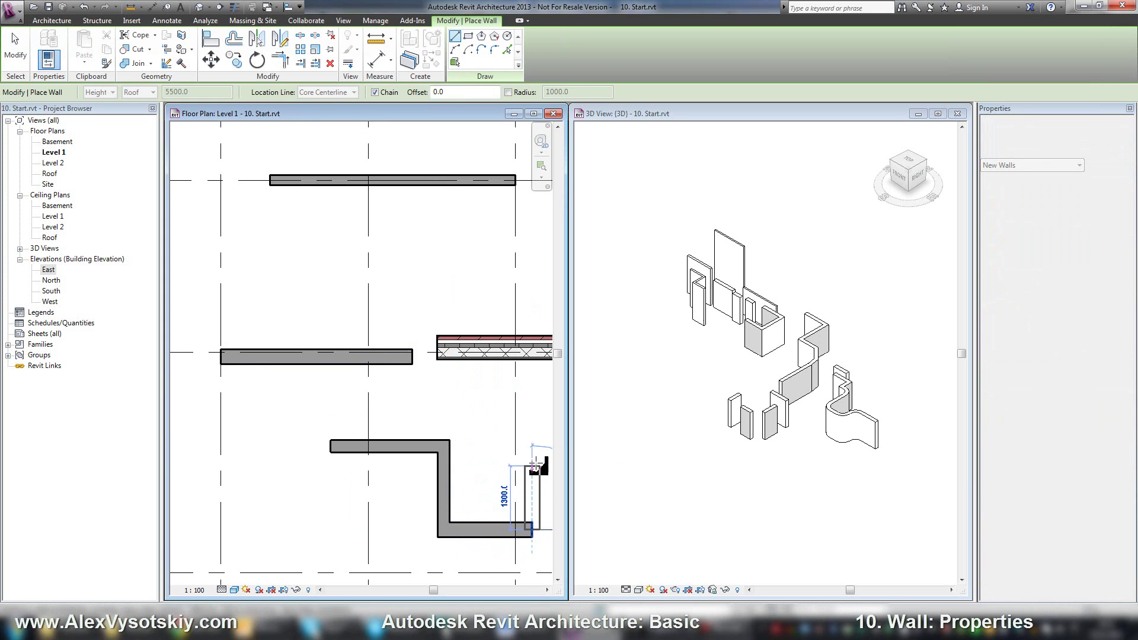
pyautogui.click(532, 450)
pyautogui.press('Escape')
pyautogui.press('Escape')
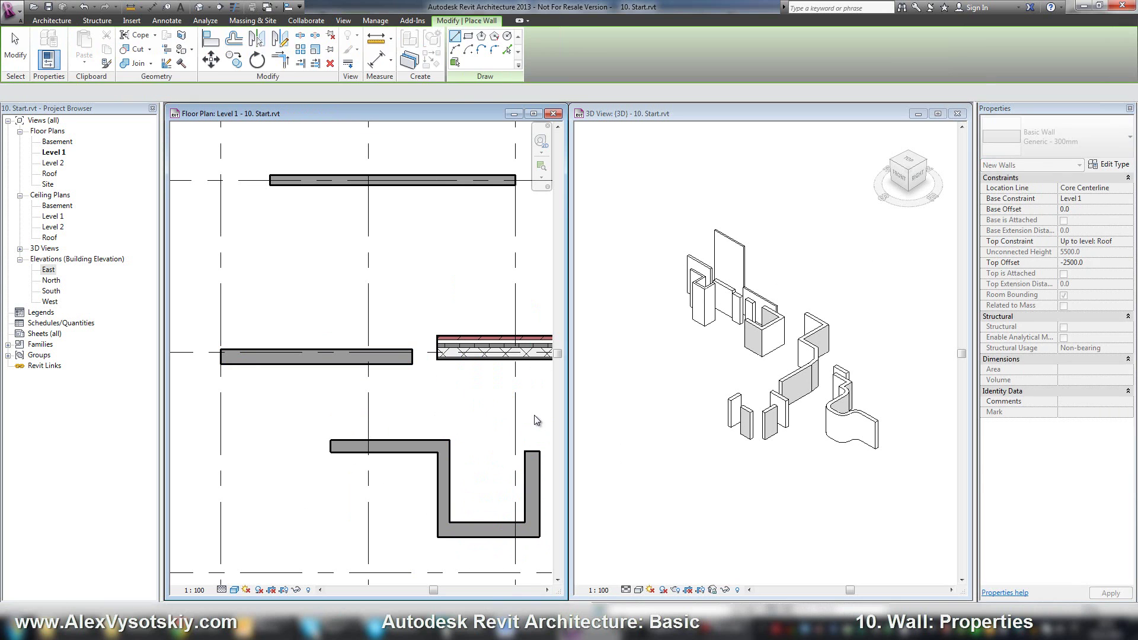
pyautogui.moveTo(534, 404); pyautogui.dragTo(467, 407, button='middle')
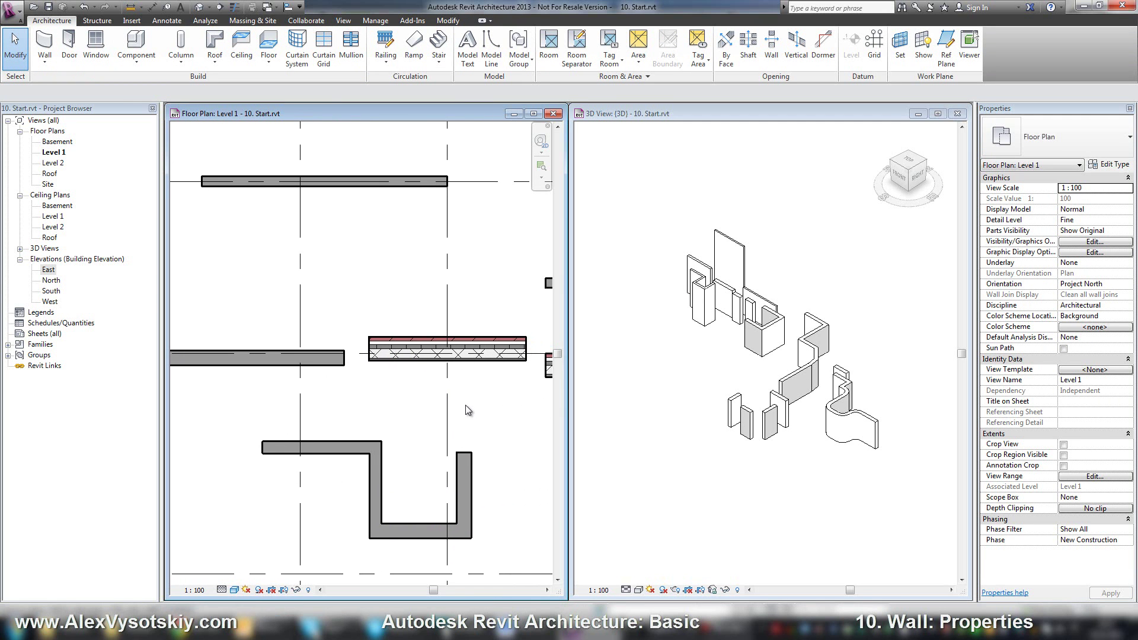
pyautogui.scroll(-3, 463, 407)
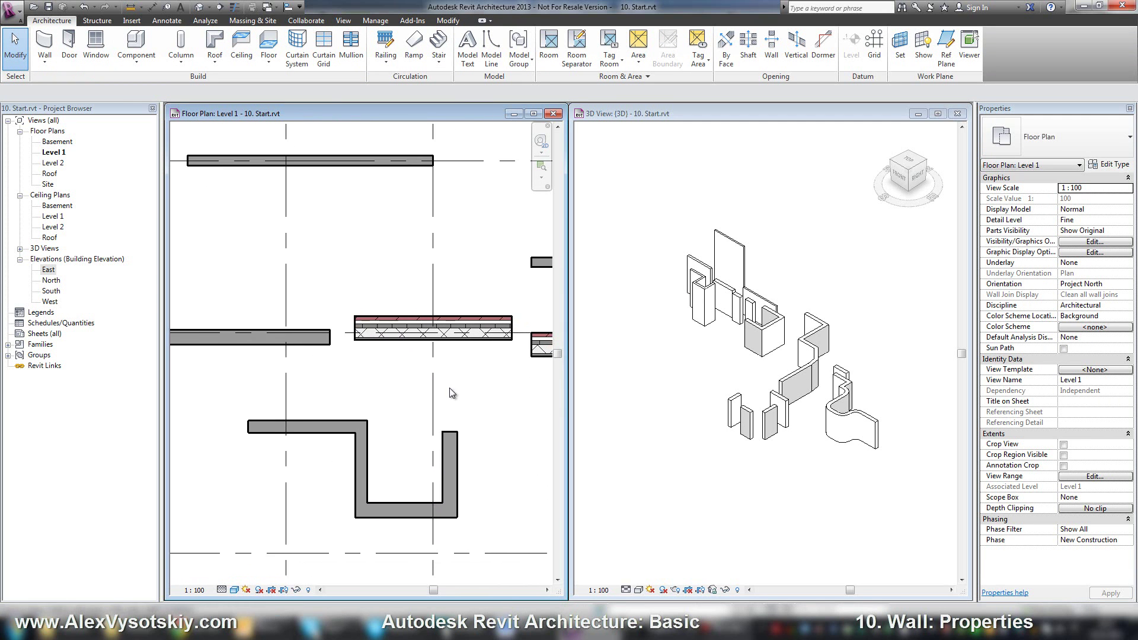